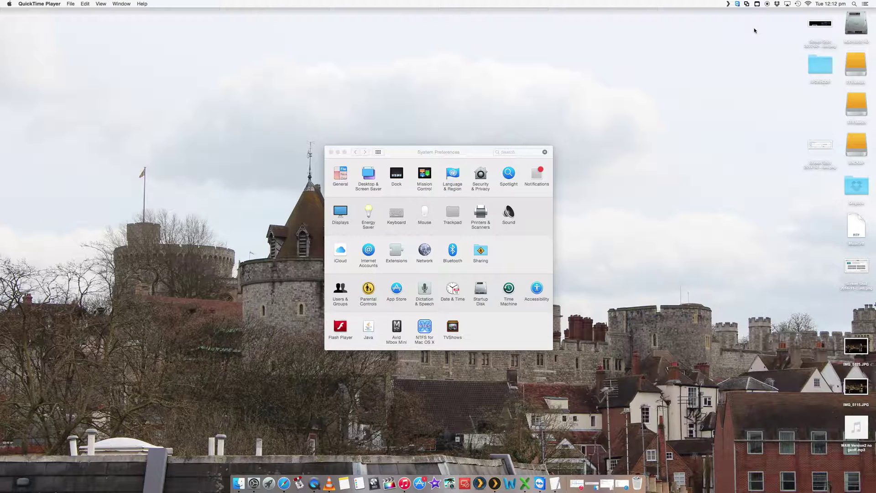
Check Time Machine's menu, then restore Safari and open the TimeMachineEditor result on timesoftware.free.fr
left_click(797, 5)
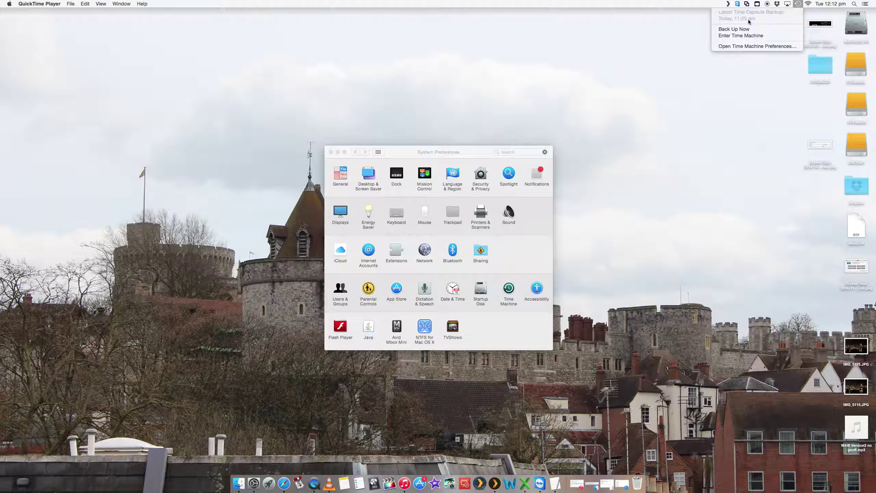
left_click(477, 154)
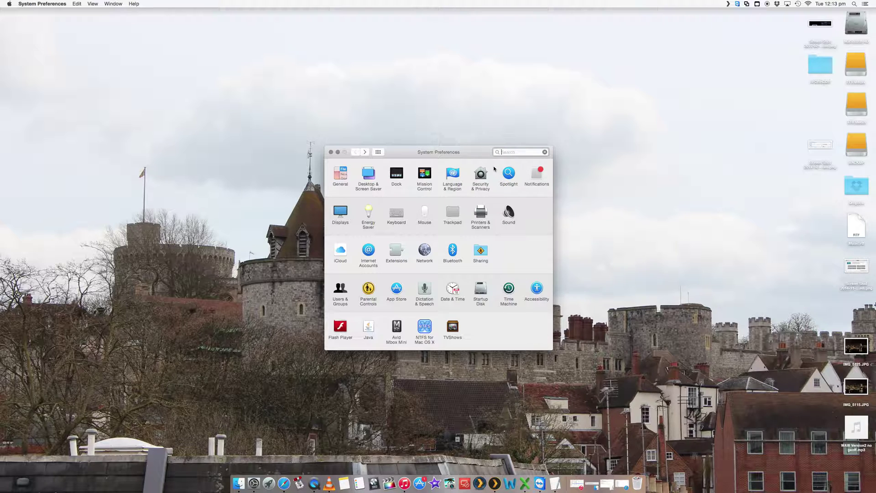
left_click(622, 483)
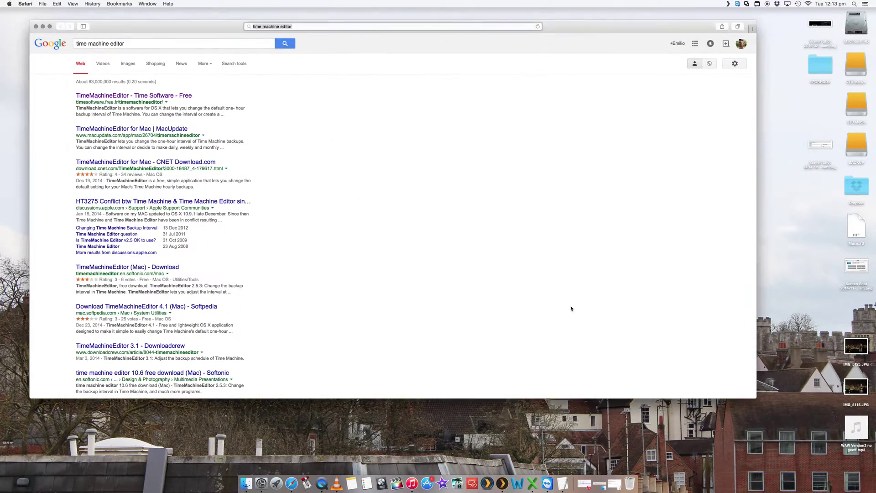
left_click_drag(211, 40, 247, 78)
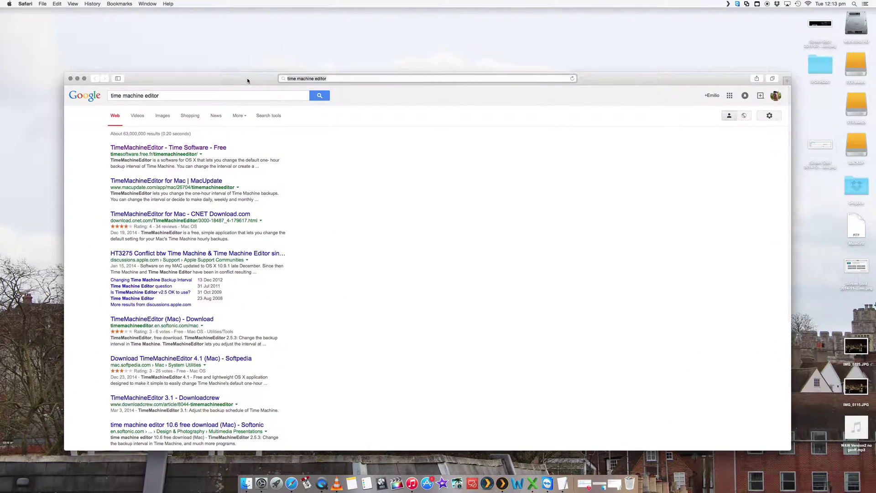
left_click(335, 79)
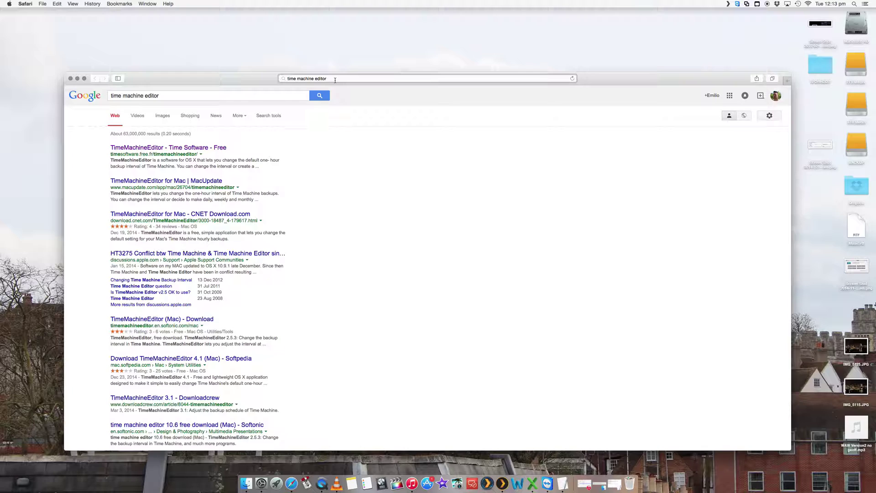
left_click(163, 148)
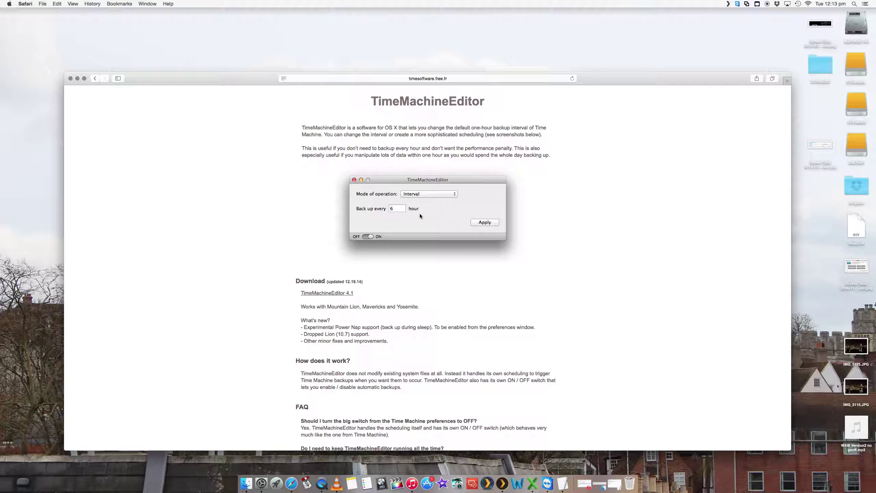
Download TimeMachineEditor 4.1 and launch it from the desktop, allowing it past the security prompt
left_click(332, 296)
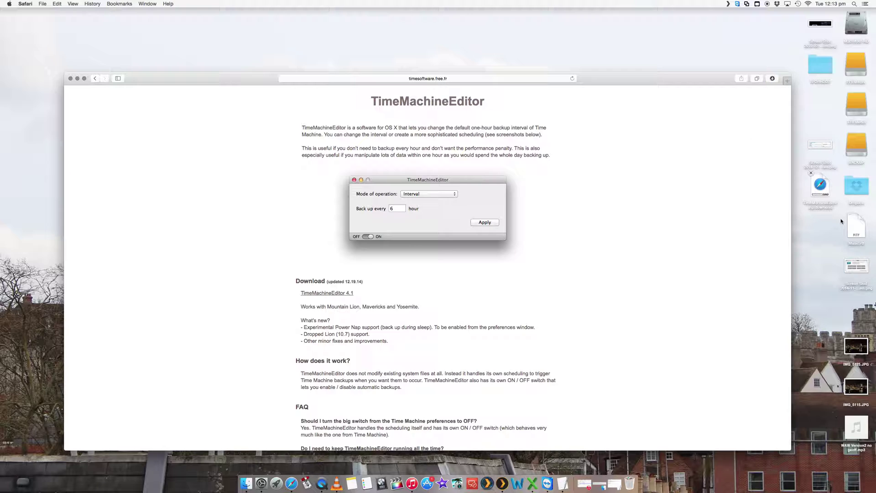
double_click(820, 185)
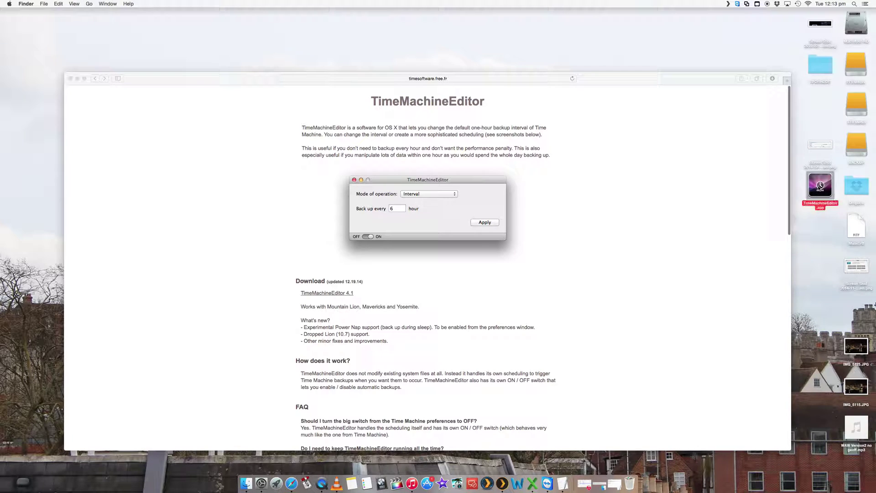
left_click(500, 160)
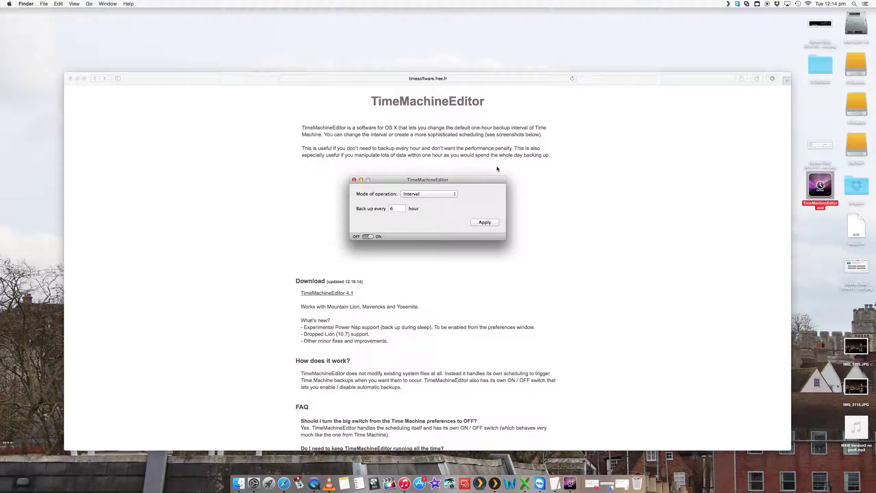
Bring the TimeMachineEditor window forward and look through its backup mode options
left_click(575, 479)
left_click_drag(430, 110, 399, 118)
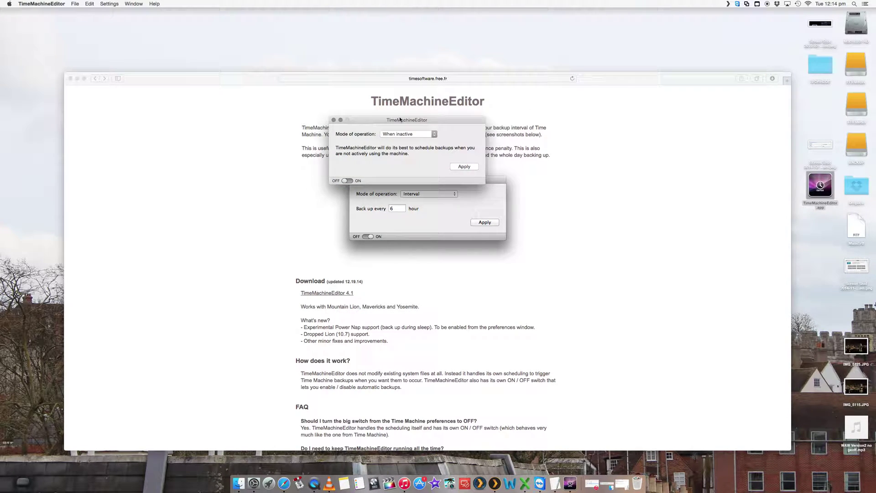
left_click(403, 134)
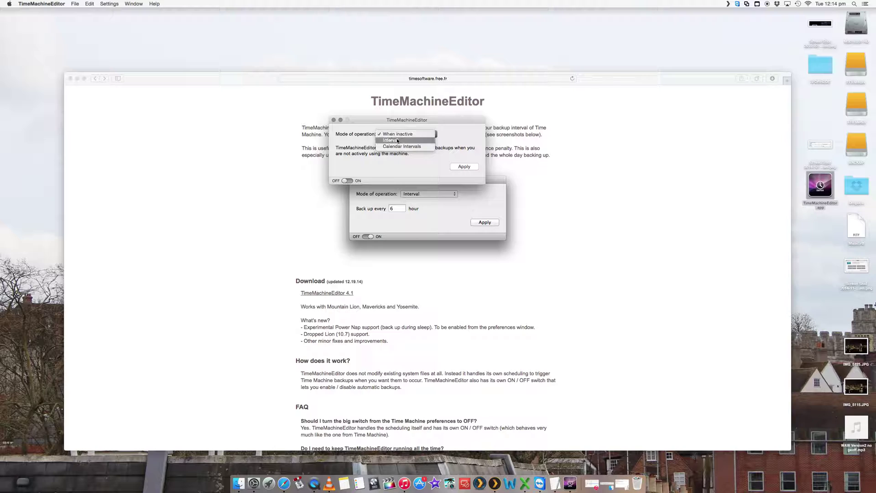
left_click(362, 143)
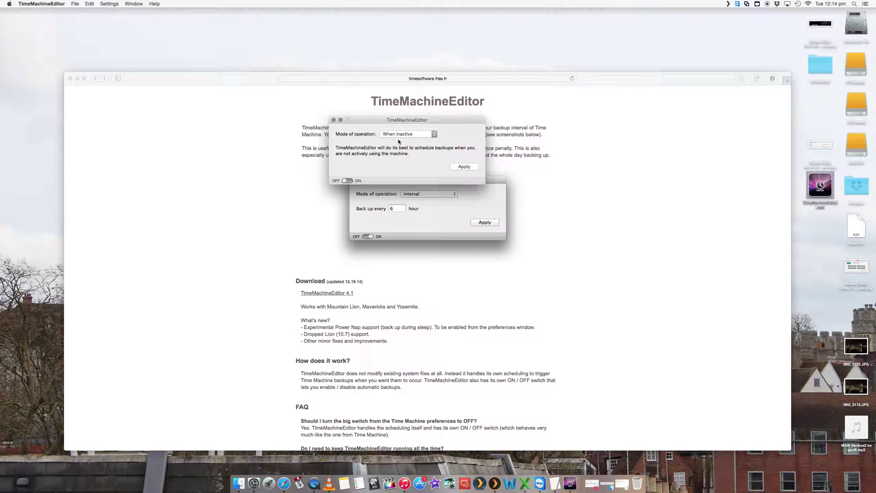
left_click(422, 135)
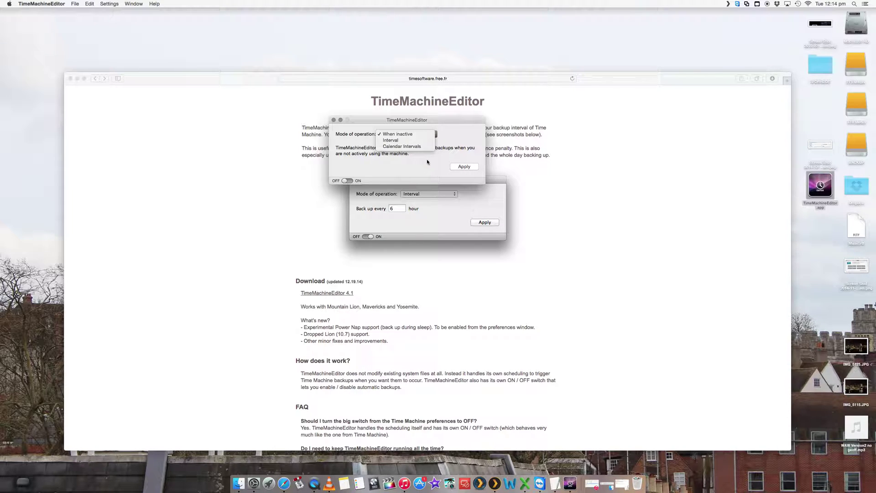
left_click(428, 161)
left_click(416, 136)
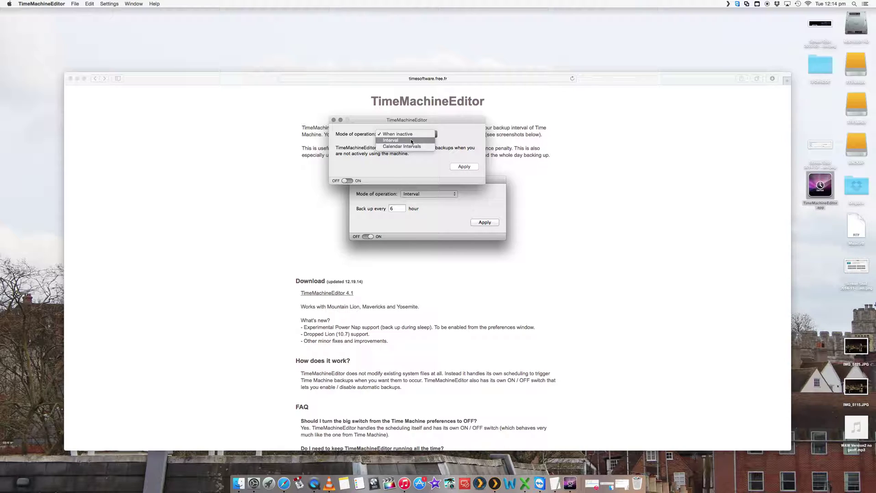
left_click(406, 140)
left_click(406, 135)
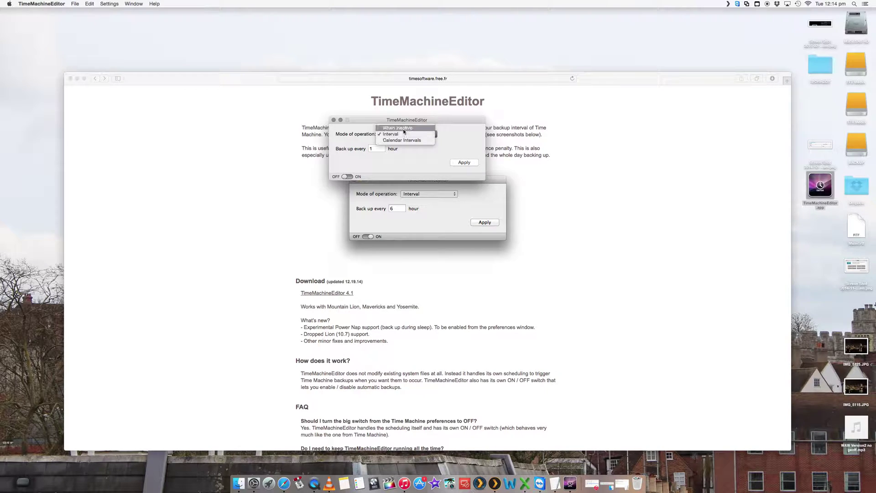
left_click(403, 128)
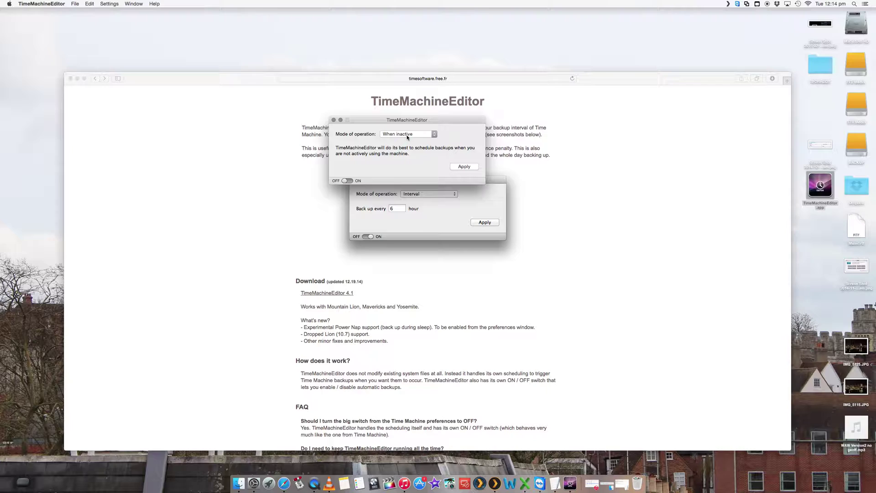
Set the mode to Interval with a backup every 20 hours
left_click(407, 134)
left_click(388, 142)
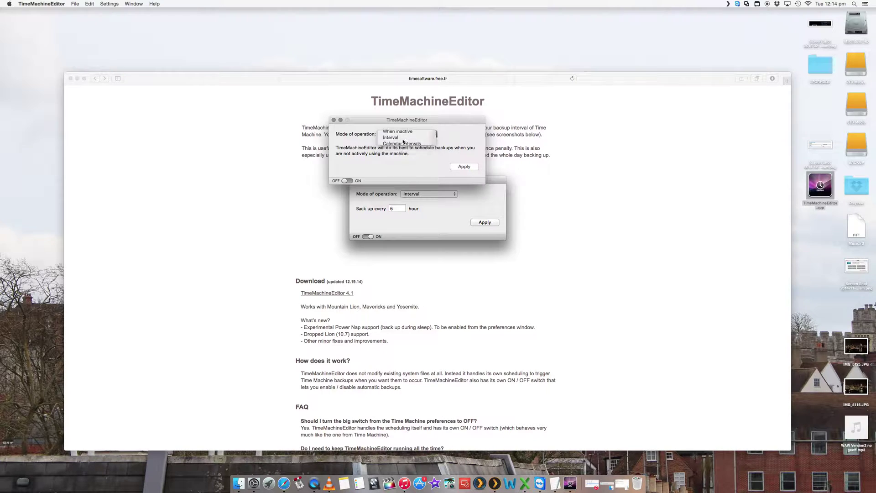
left_click(378, 148)
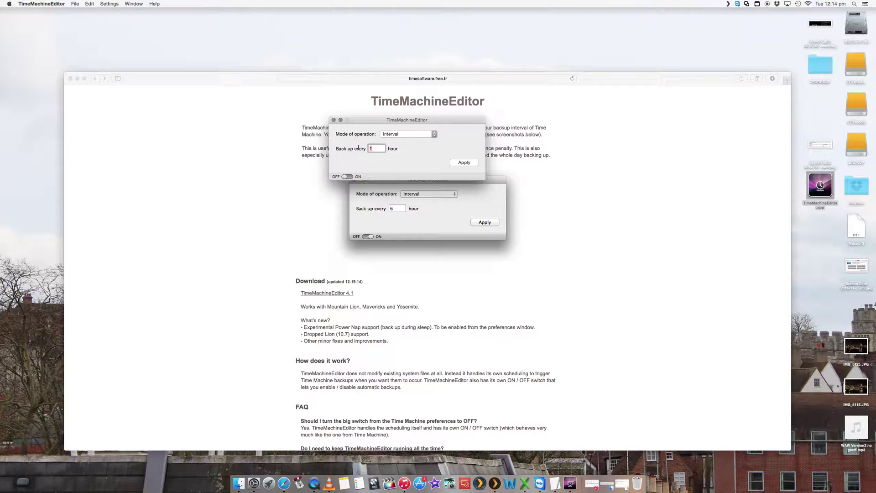
type("12")
key("super+a")
type("20")
Switch the mode to Calendar Intervals and make the first schedule Daily
left_click(408, 133)
left_click(404, 143)
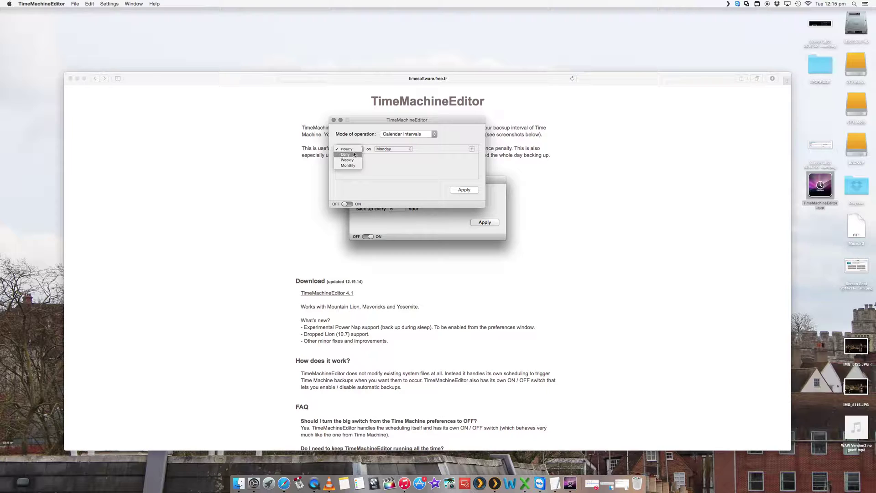
left_click(346, 155)
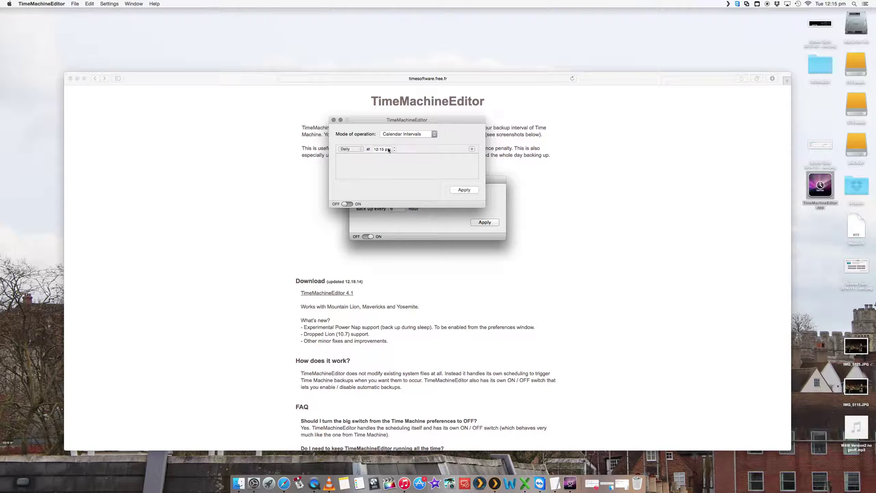
left_click(378, 149)
Add a second schedule set to Monthly on the 10th
left_click(472, 149)
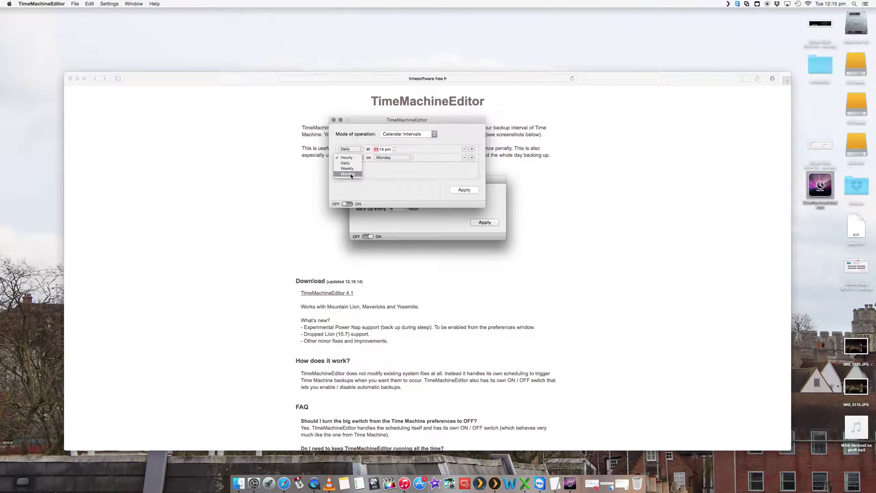
left_click(350, 173)
left_click(413, 158)
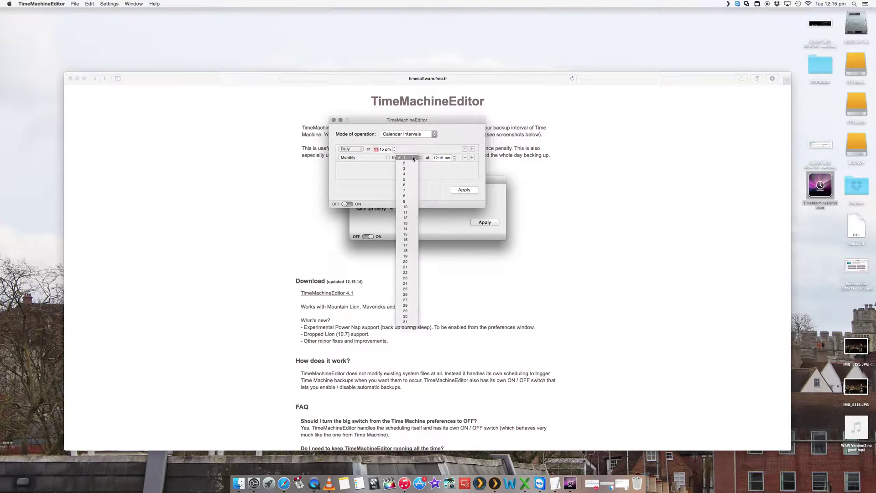
left_click(400, 203)
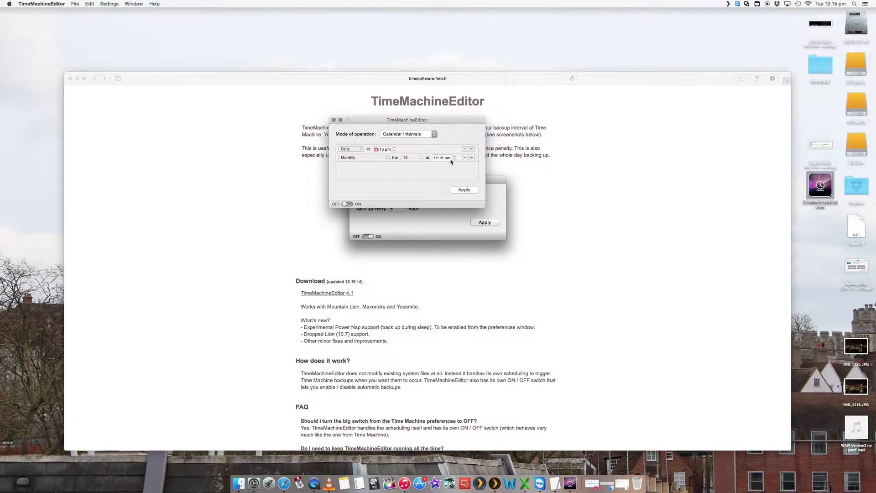
Turn off Time Machine's automatic backups in System Preferences, as TimeMachineEditor's Apply warning requires
left_click(464, 190)
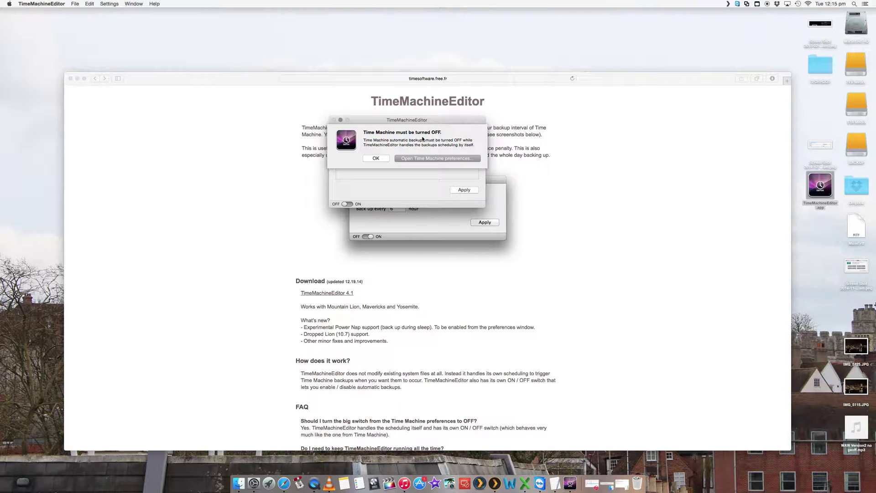
left_click(375, 158)
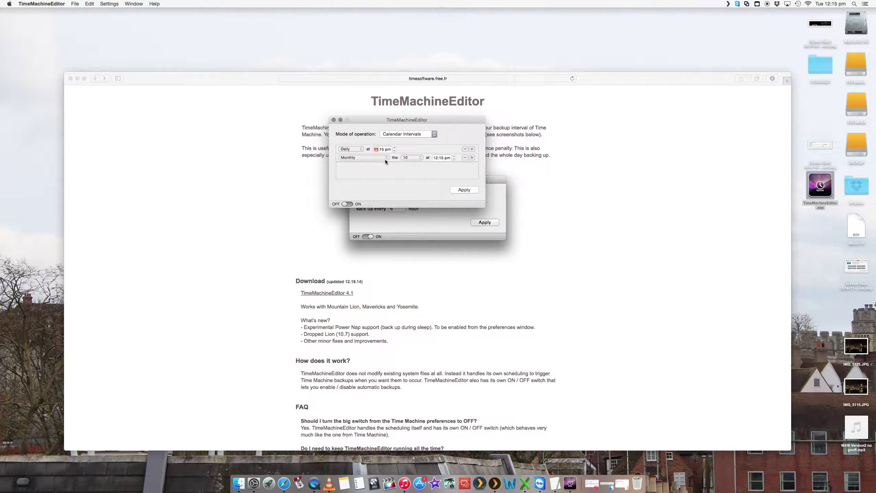
left_click(464, 189)
left_click(442, 163)
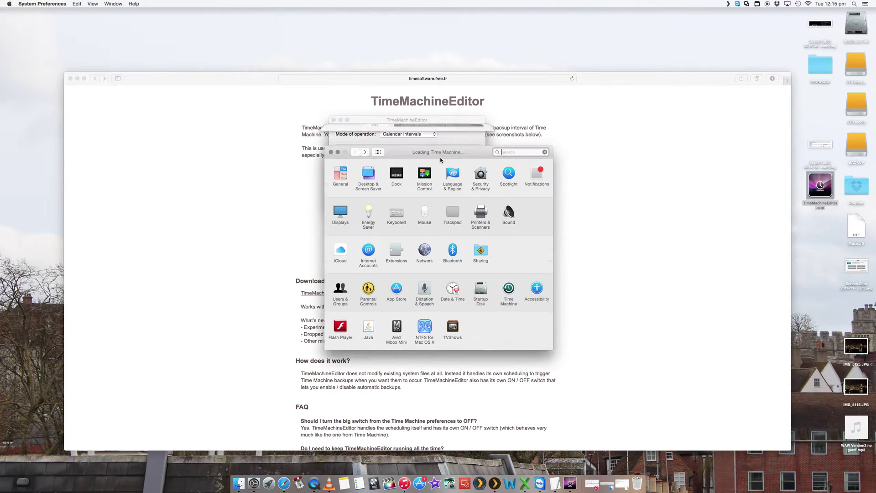
left_click(361, 235)
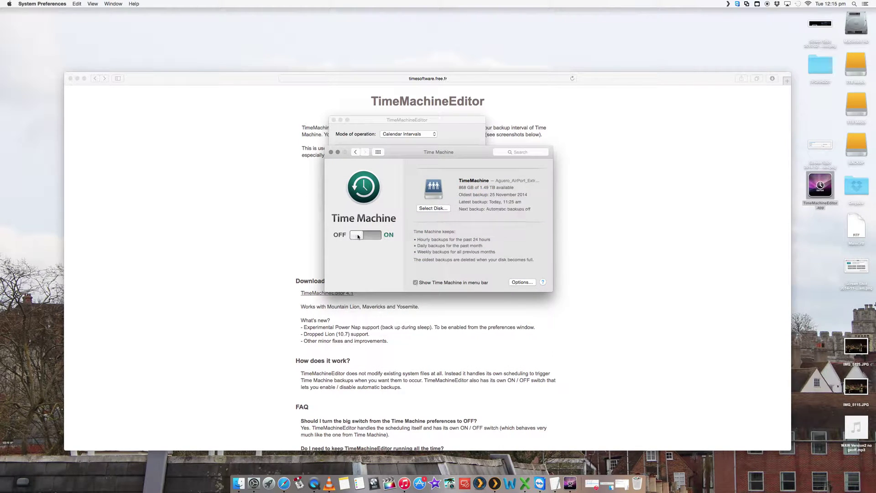
left_click(331, 152)
Apply the schedule after authorising the helper with the admin password, then switch TimeMachineEditor's scheduling on
left_click(472, 191)
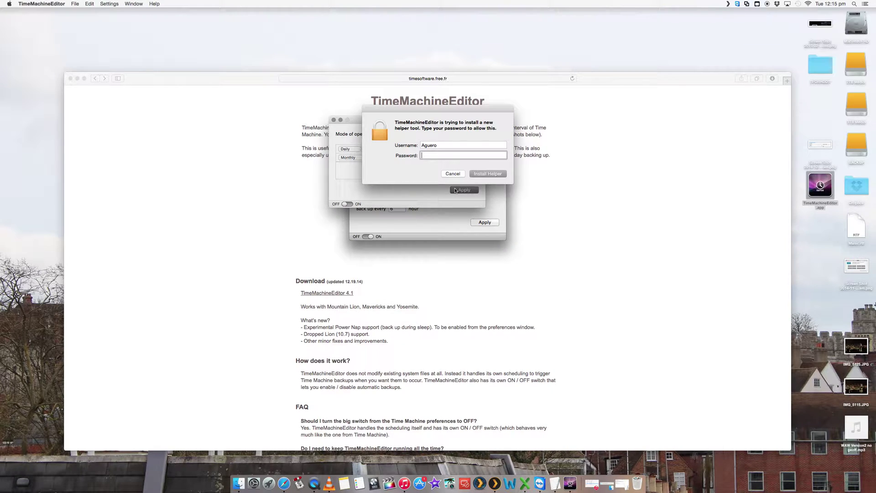
type("•••••••")
key("Return")
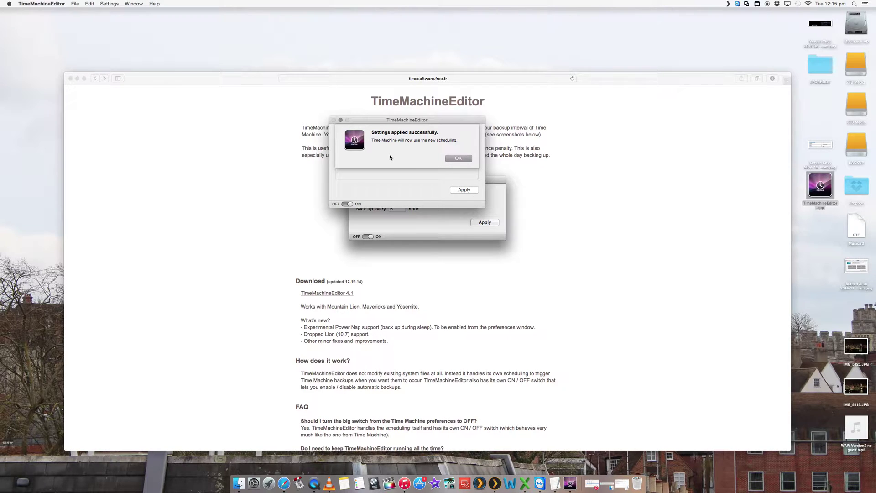
left_click(460, 158)
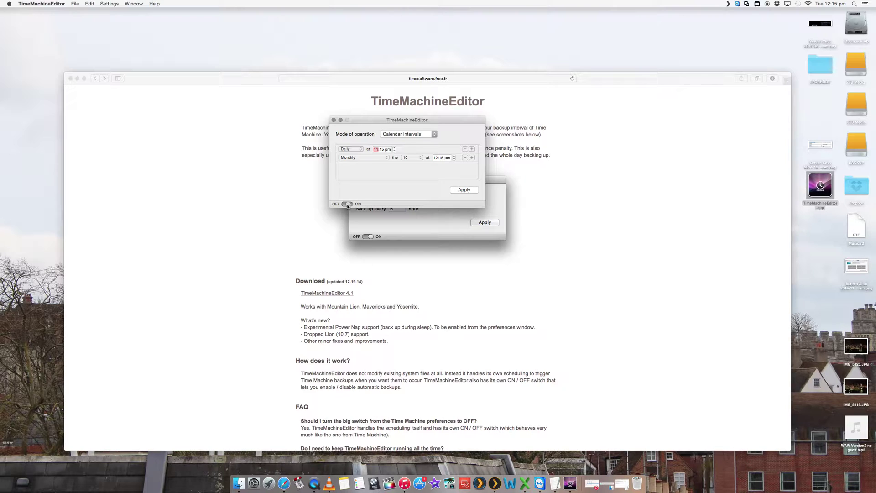
left_click(347, 204)
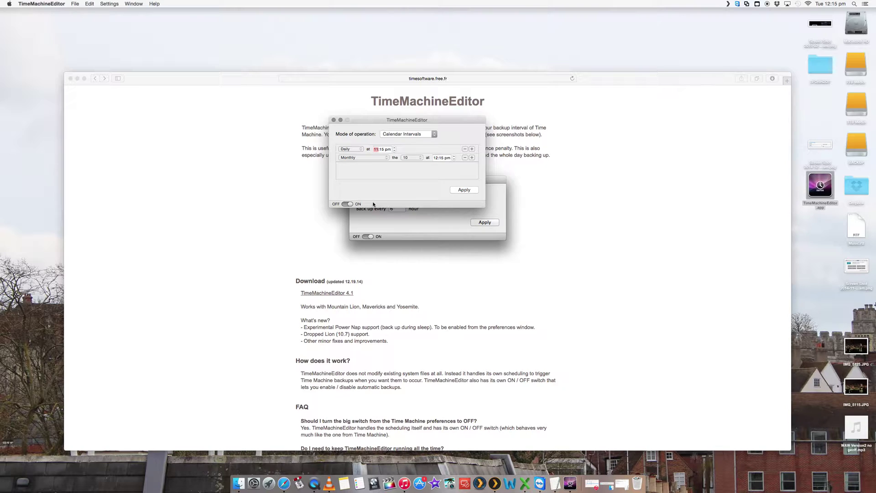